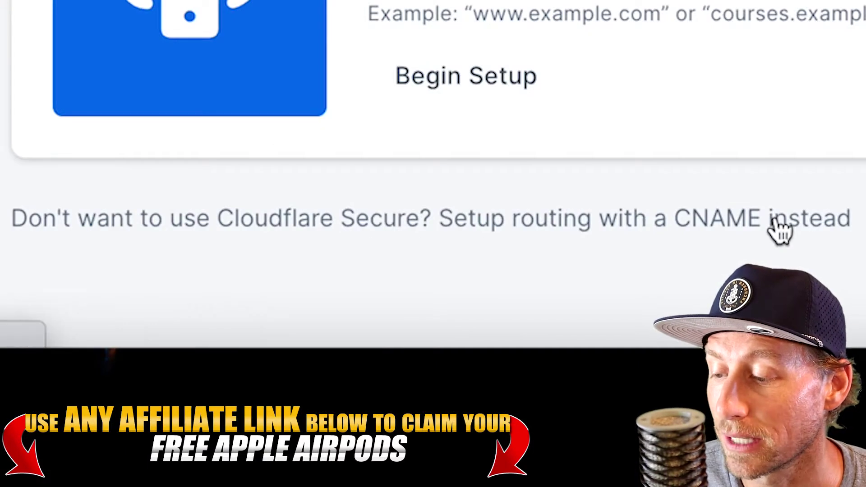
left_click(752, 256)
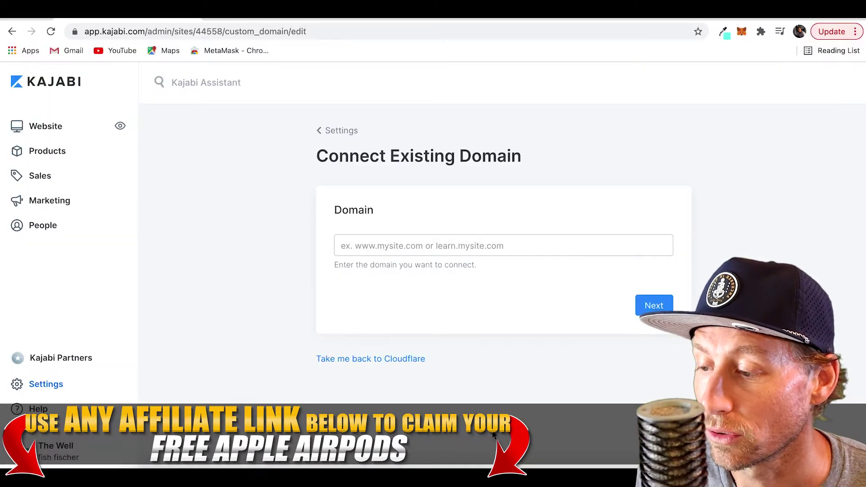
left_click(386, 246)
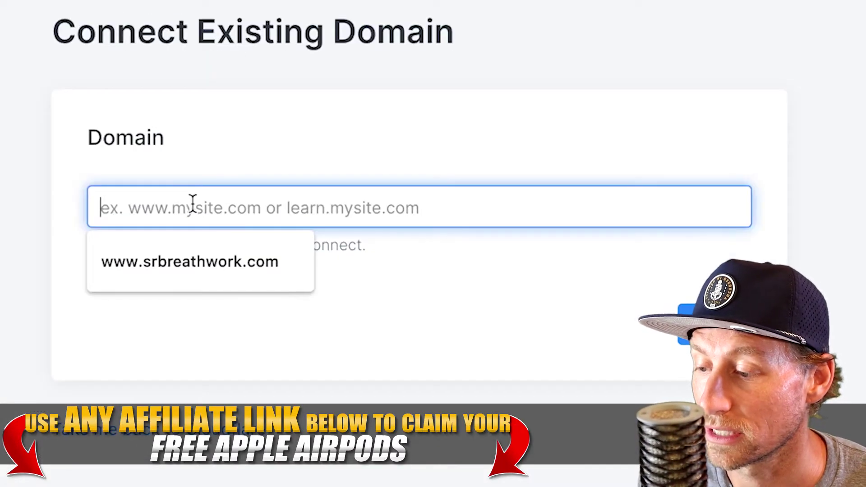
left_click(215, 266)
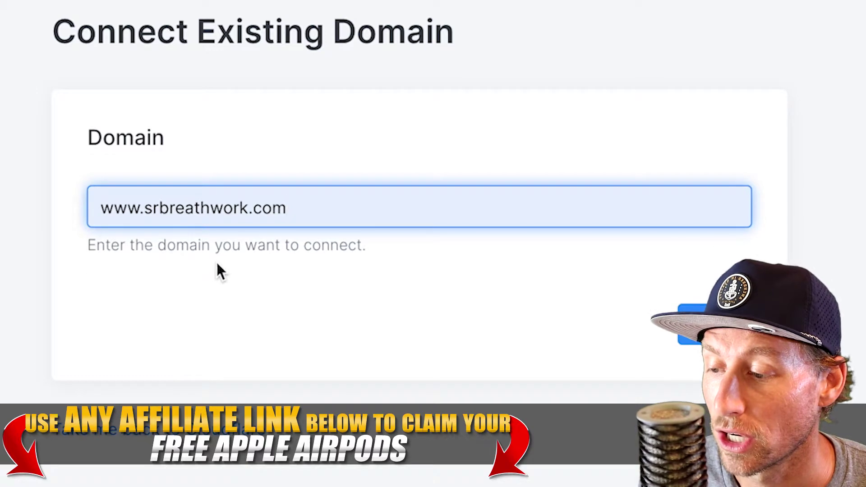
left_click(729, 331)
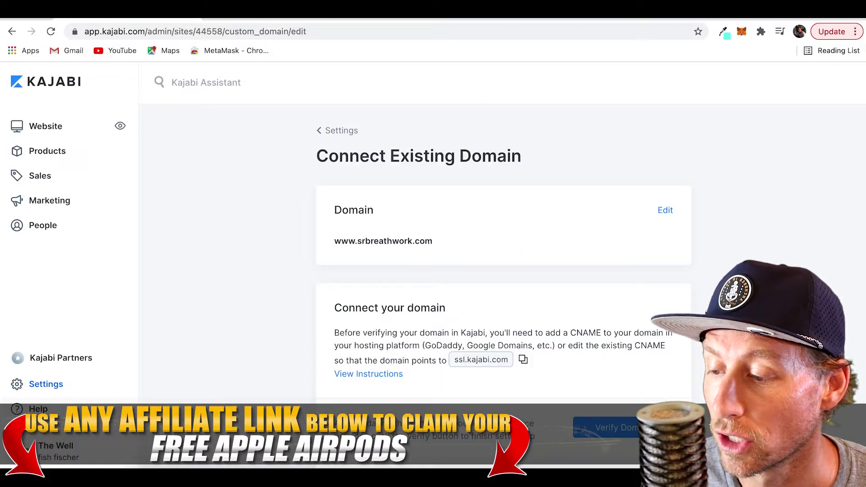
scroll(458, 322, "down", 2)
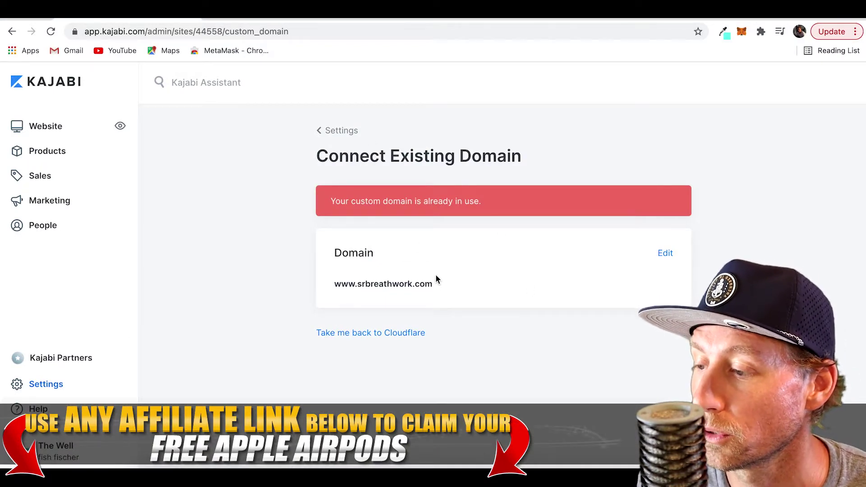
Step: Switch to the GoDaddy products page and open the domain settings for wellmedspa.com
key("ctrl+Tab")
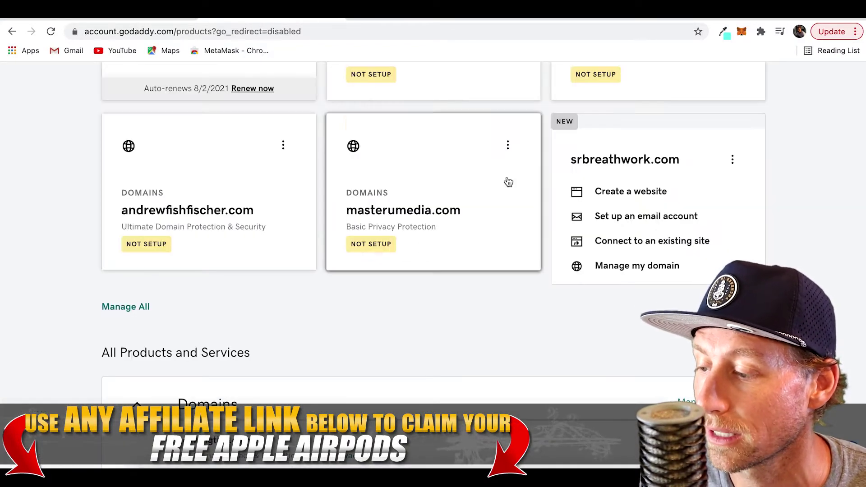
scroll(605, 271, "up", 10)
scroll(612, 270, "up", 1)
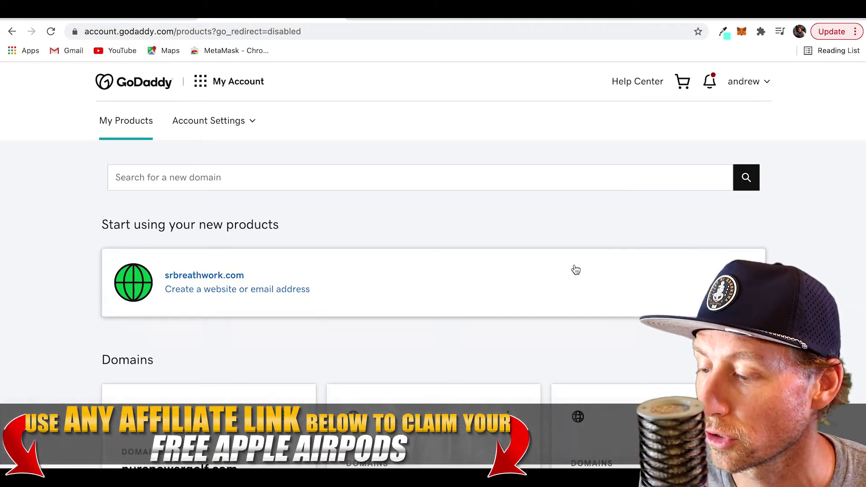
scroll(573, 259, "down", 3)
scroll(576, 249, "down", 3)
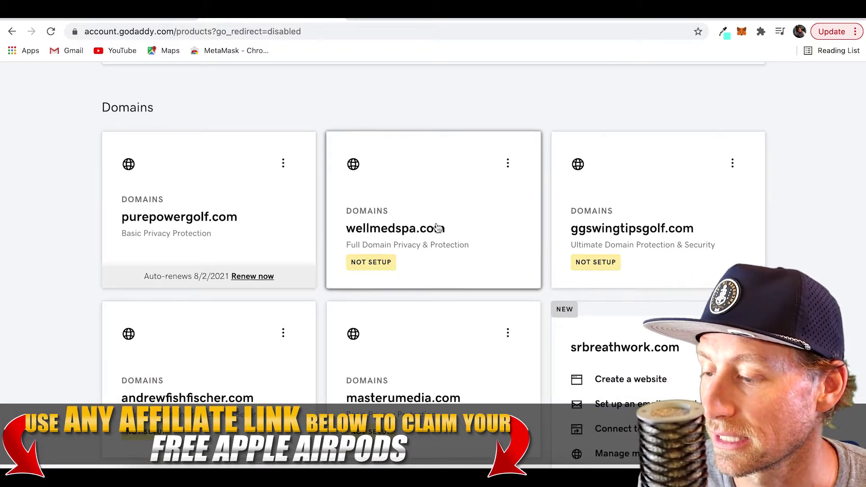
left_click(402, 229)
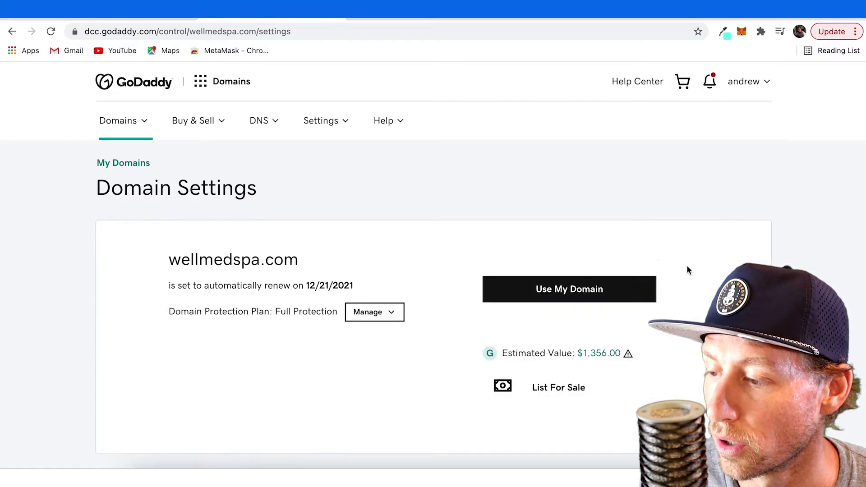
Step: Open DNS management for wellmedspa.com from its domain settings
scroll(688, 261, "down", 3)
scroll(689, 258, "down", 4)
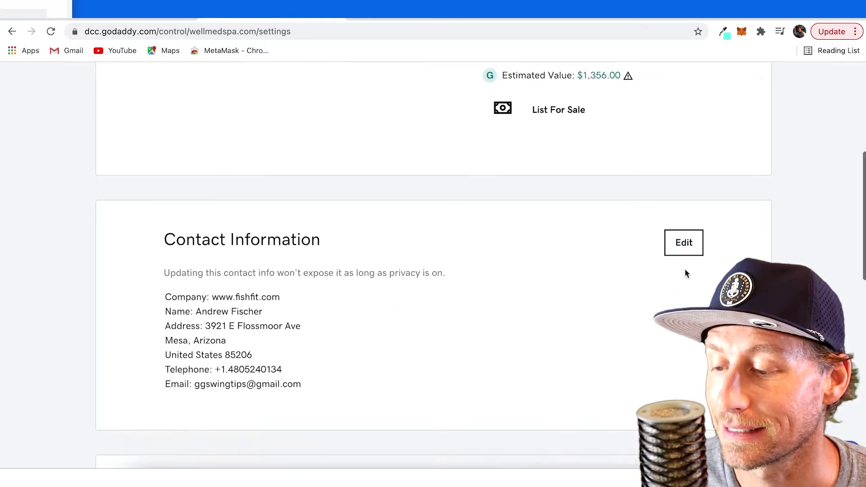
scroll(687, 268, "down", 3)
scroll(687, 263, "down", 2)
scroll(688, 262, "down", 9)
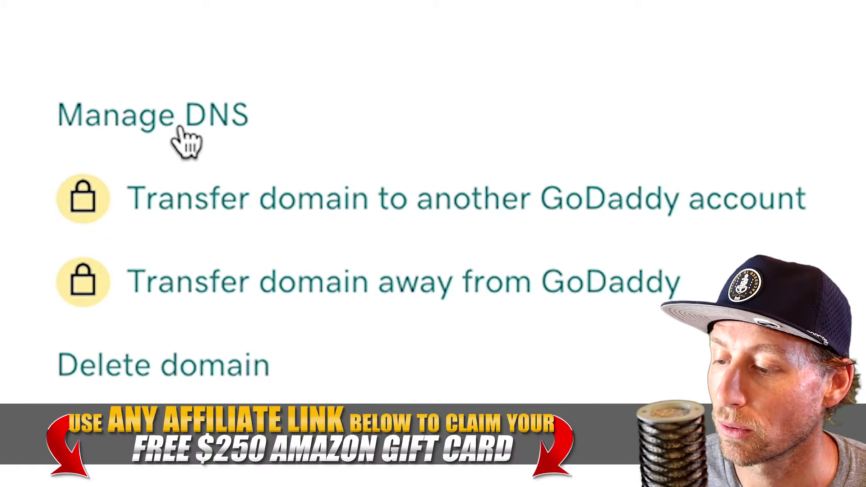
left_click(181, 131)
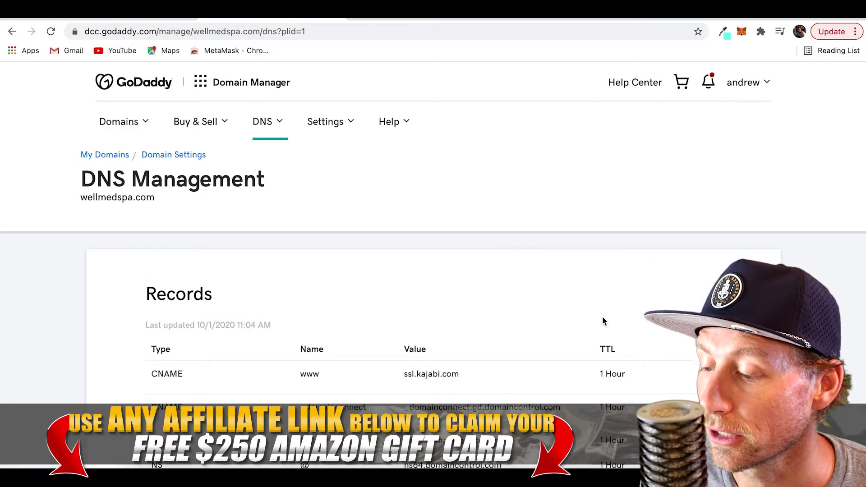
Step: Edit the www CNAME record of wellmedspa.com so that it points to ssl.kajabi.com, and save it
scroll(603, 312, "down", 3)
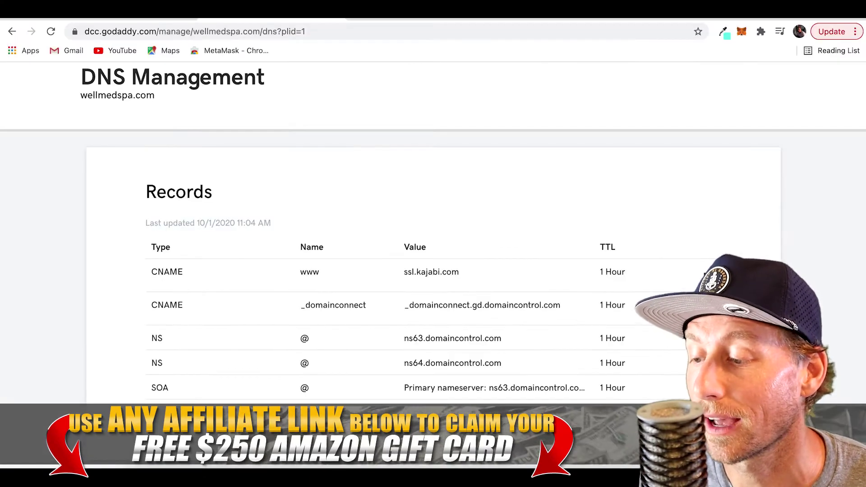
left_click(706, 274)
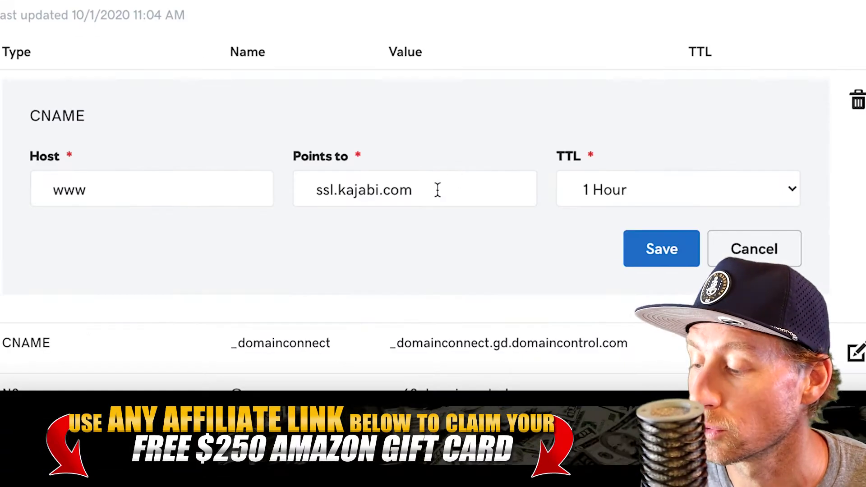
left_click(432, 205)
left_click_drag(432, 190, 291, 191)
key("ctrl+c")
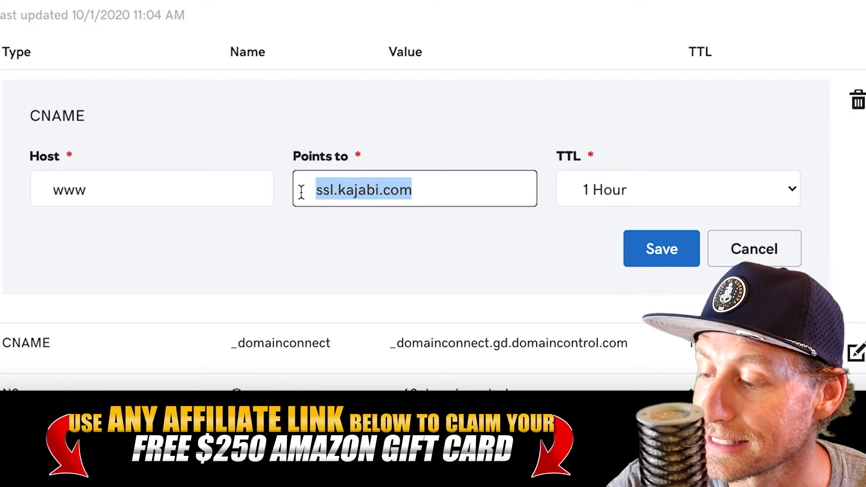
type("@")
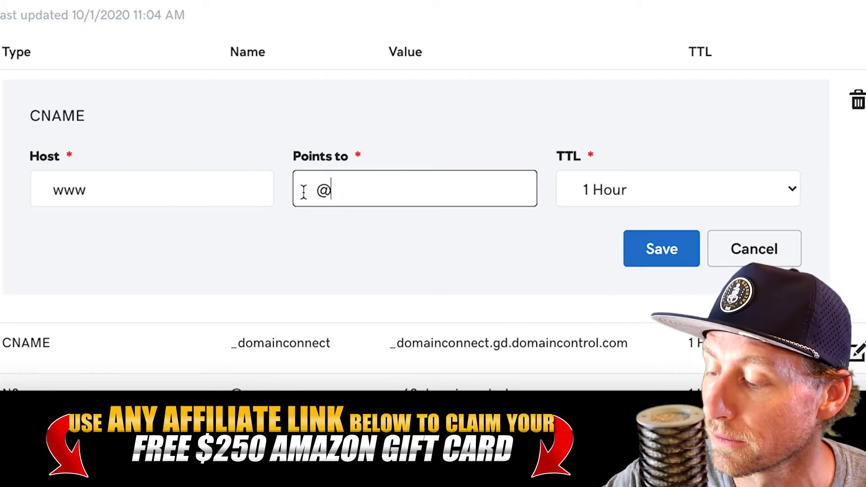
key("BackSpace")
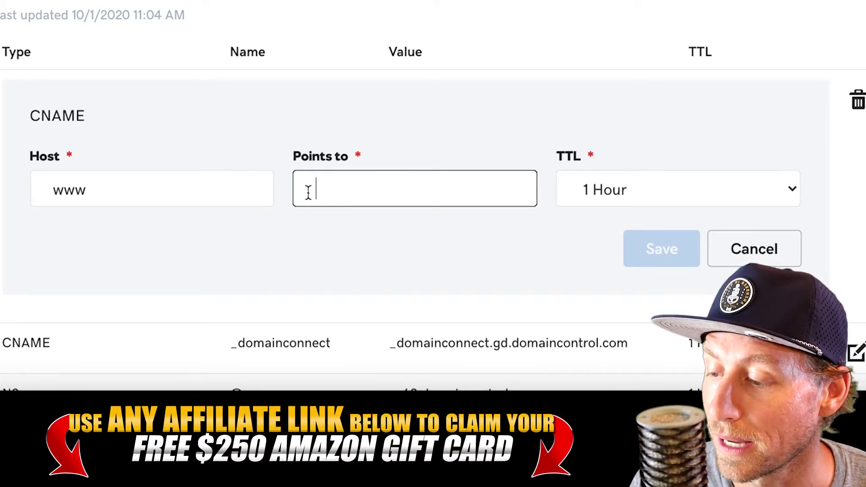
key("ctrl+v")
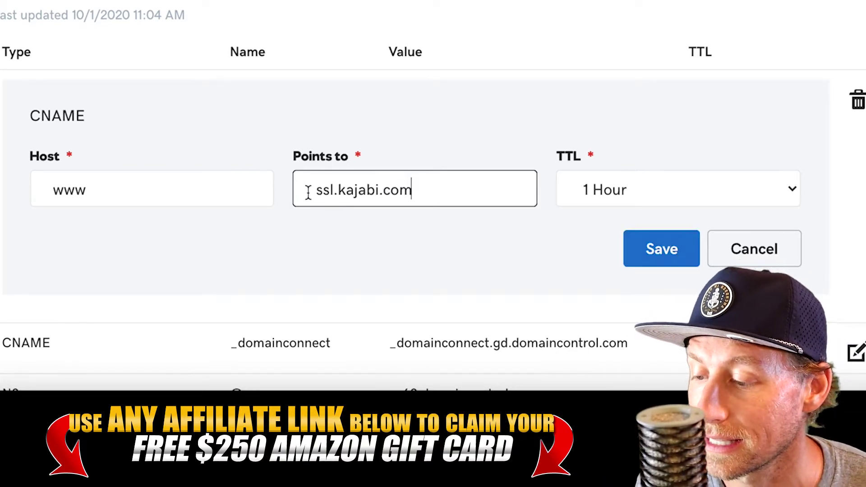
left_click(683, 255)
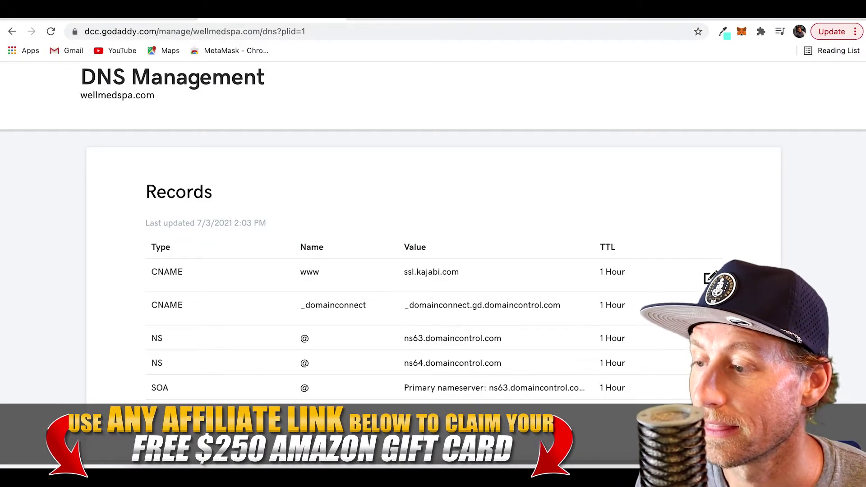
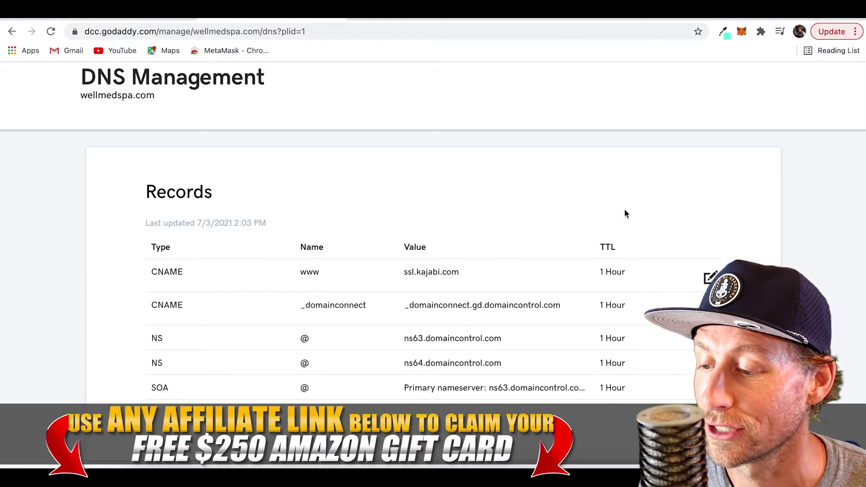
Step: Review the DNS records of wellmedspa.com and switch back to the Kajabi domain page
scroll(755, 249, "down", 3)
scroll(757, 251, "up", 2)
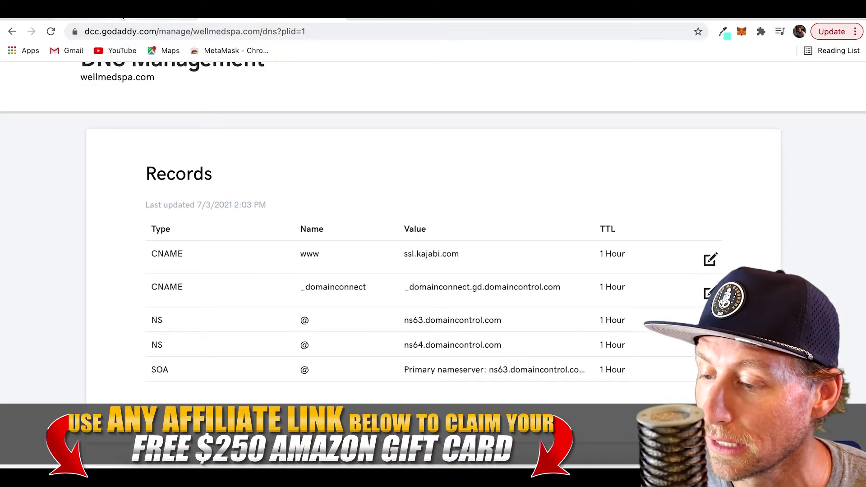
left_click(122, 16)
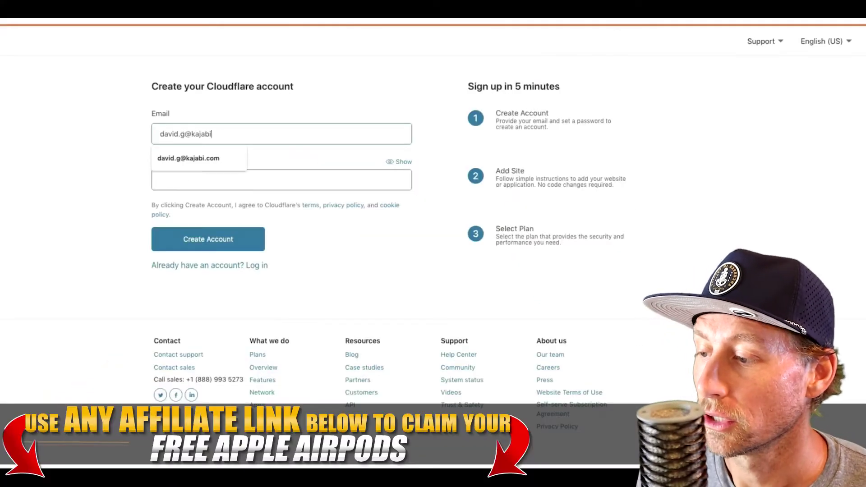
Step: Complete the account e-mail, enter the account password, and create the Cloudflare account
type(".com")
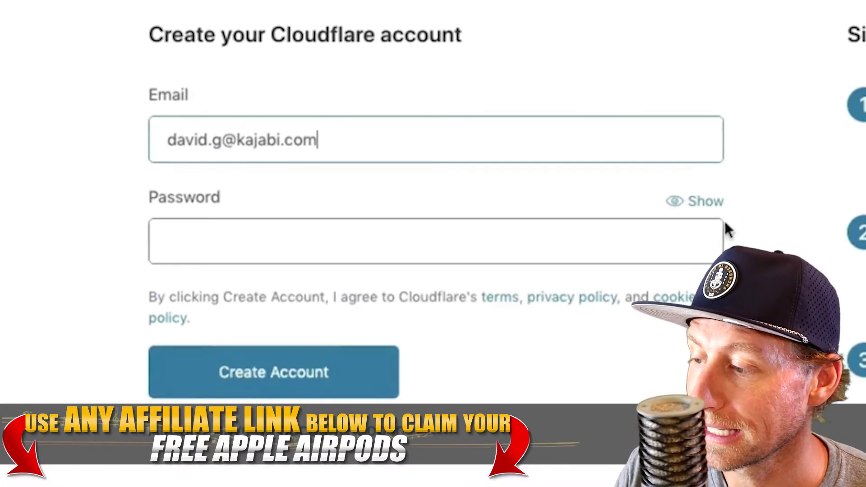
left_click(647, 239)
type("••••••••••••")
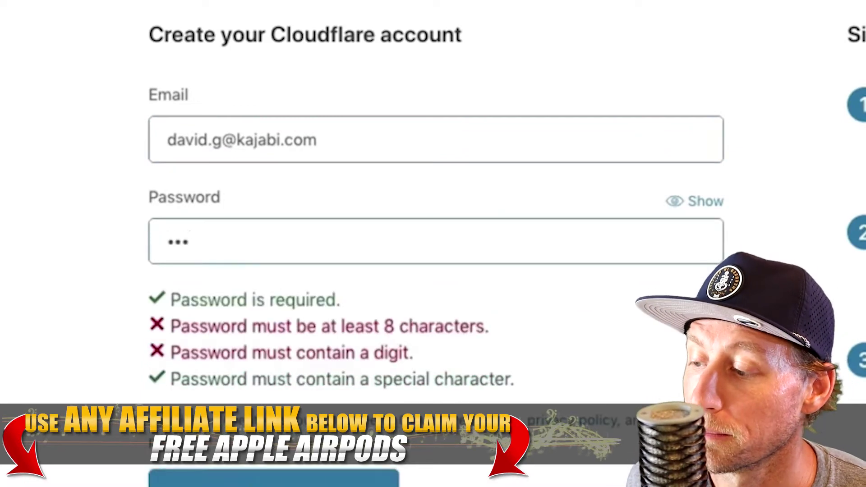
left_click(334, 483)
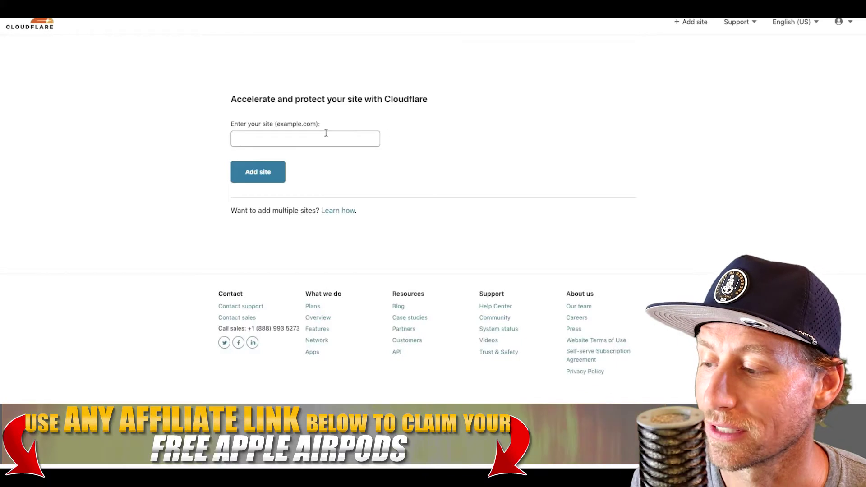
Step: Add kajabihelpcenter.com as a site in the Cloudflare account
left_click(334, 135)
type("kajabihelpce")
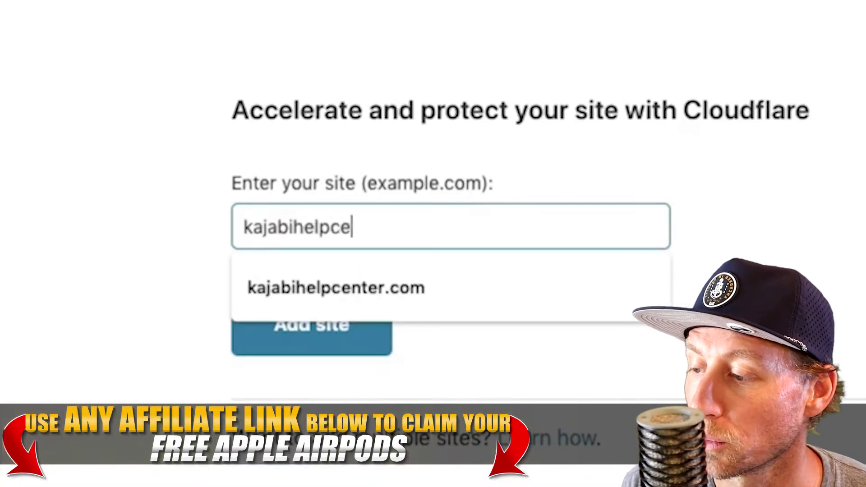
type("nter.com")
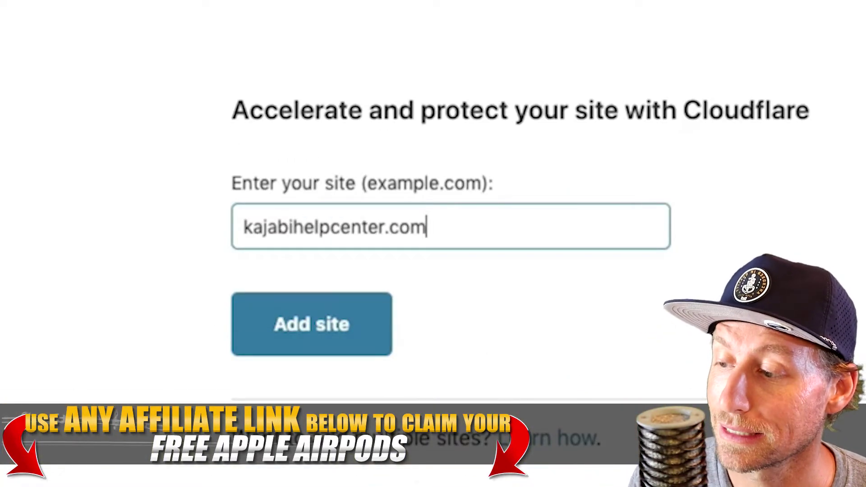
left_click(328, 326)
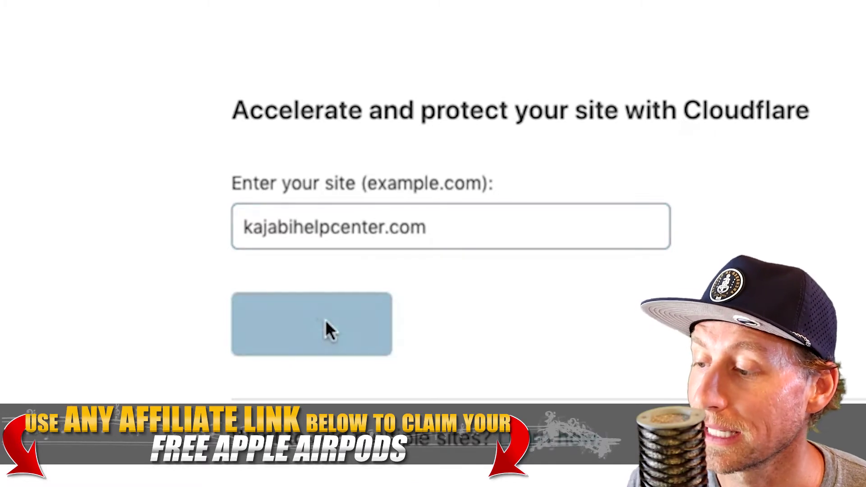
Step: Add a CNAME record named www with the target endpoint.mykajabi.com to the DNS records of kmarket3.com
left_click(358, 170)
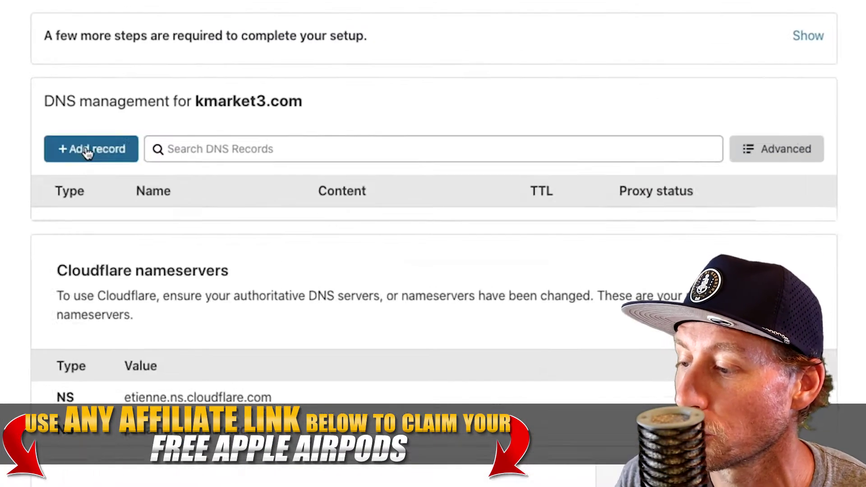
left_click(235, 180)
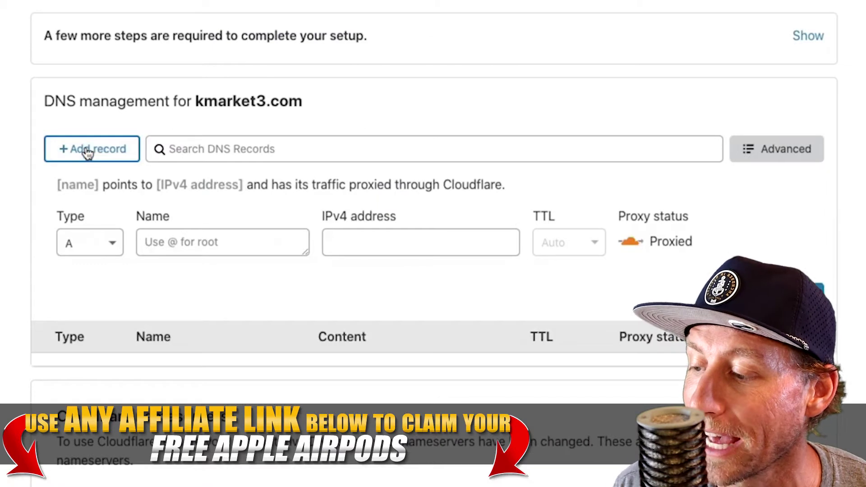
left_click(90, 244)
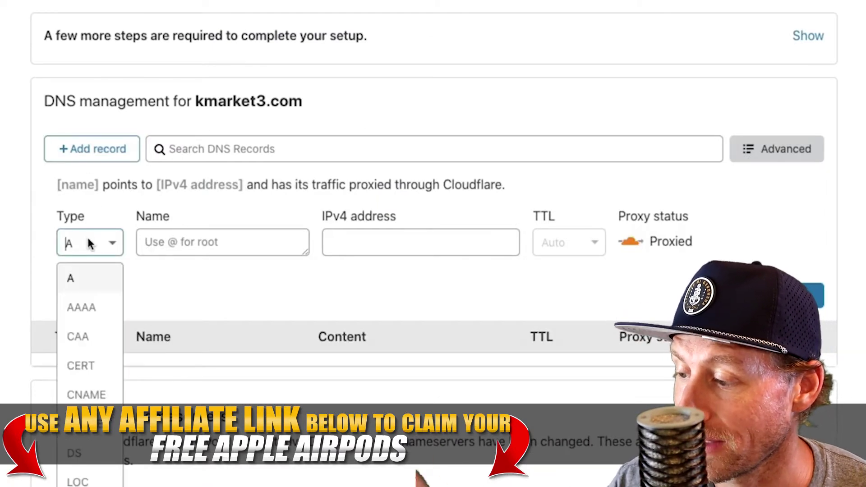
left_click(77, 396)
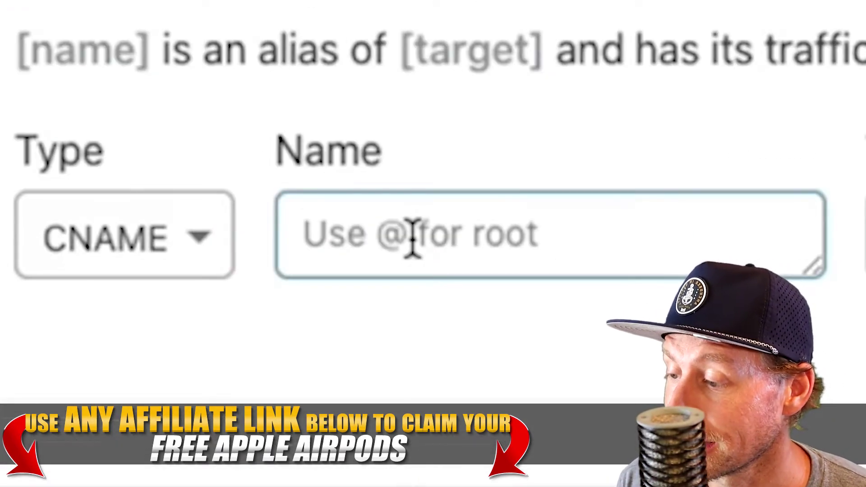
type("www")
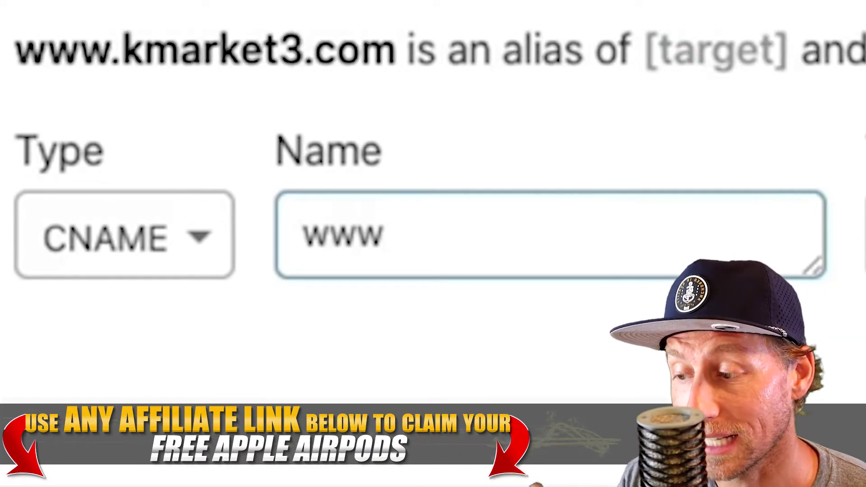
left_click(569, 242)
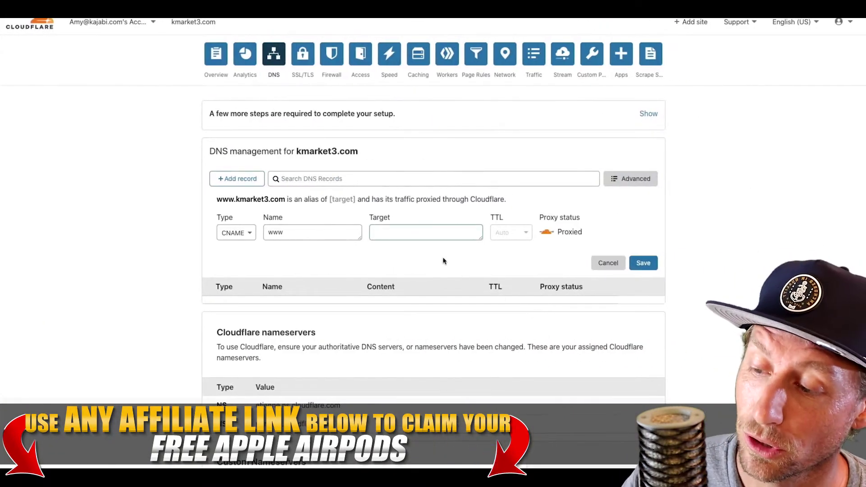
left_click(401, 233)
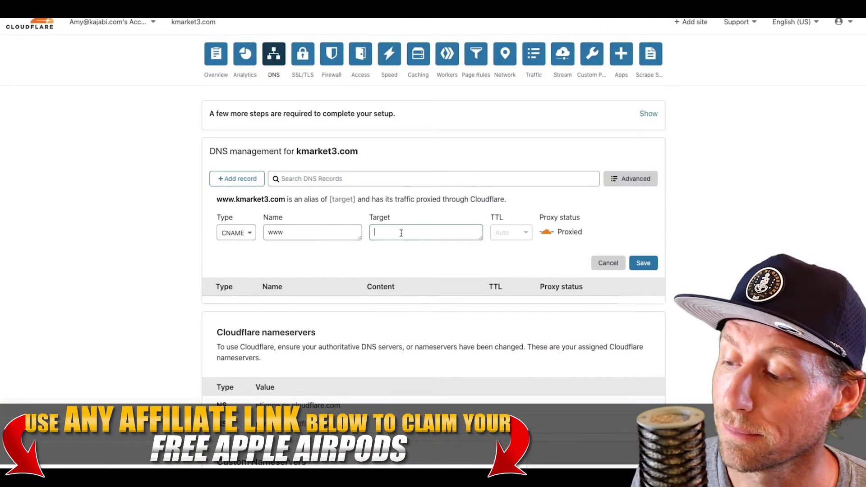
type("endpoint.mykajabi.com")
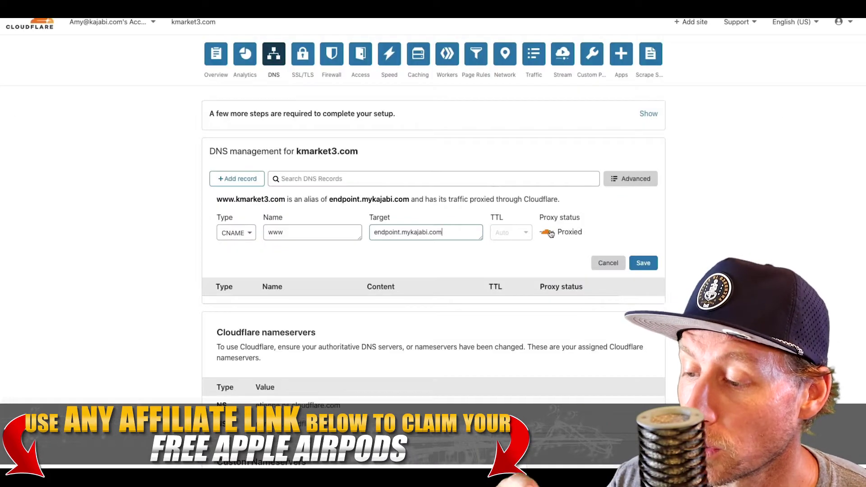
Step: Set the new www record's proxy status to DNS only and its TTL to 2 min
left_click(545, 229)
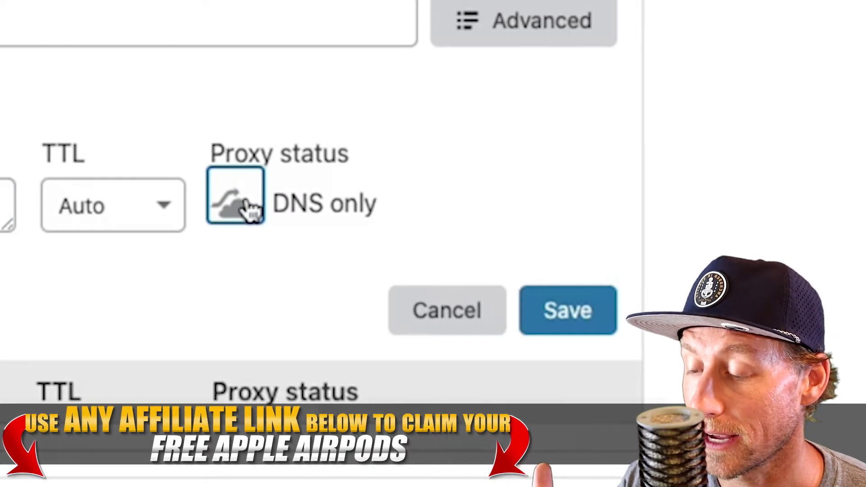
left_click(133, 210)
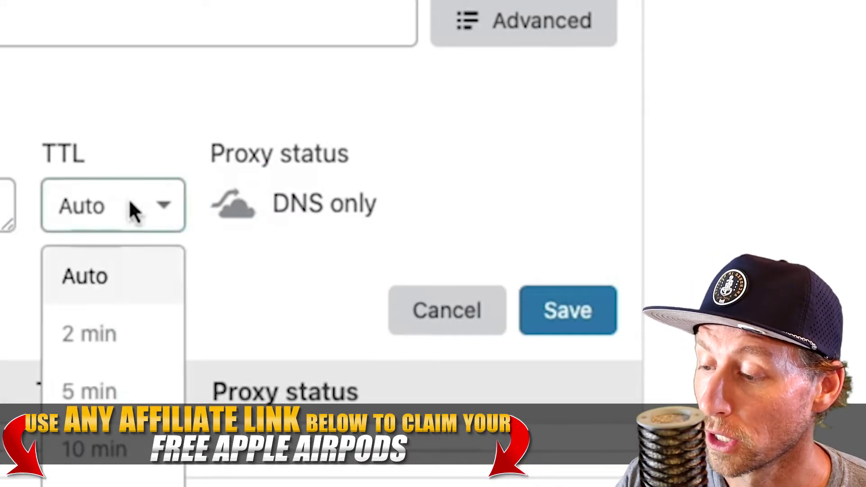
left_click(122, 345)
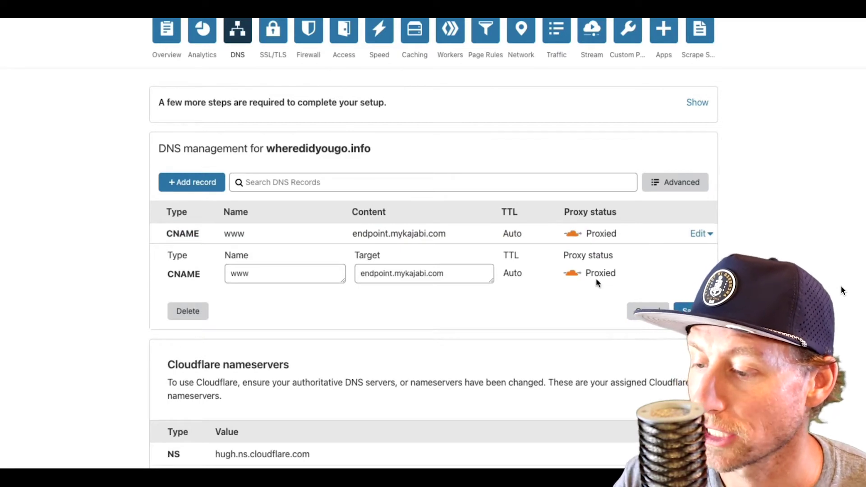
Step: Change the proxy status of wheredidyougo.info's www CNAME record to DNS only and save the record
left_click(572, 273)
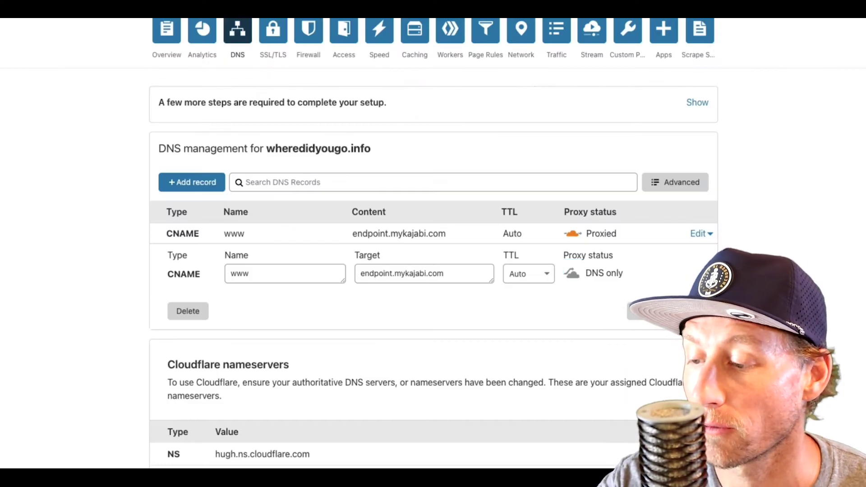
key("Return")
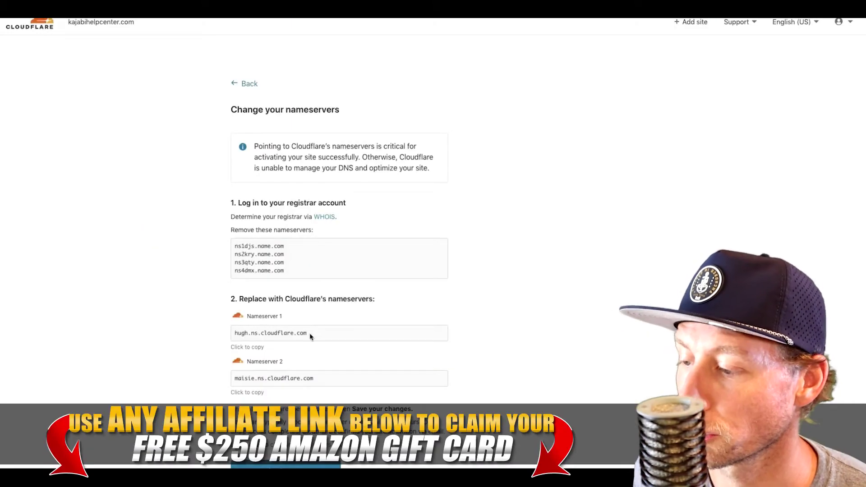
Step: Copy the Cloudflare nameserver hugh.ns.cloudflare.com and replace ns1.name.com with it in the name.com nameservers of kajabihelpcenter.com
left_click(309, 333)
right_click(255, 166)
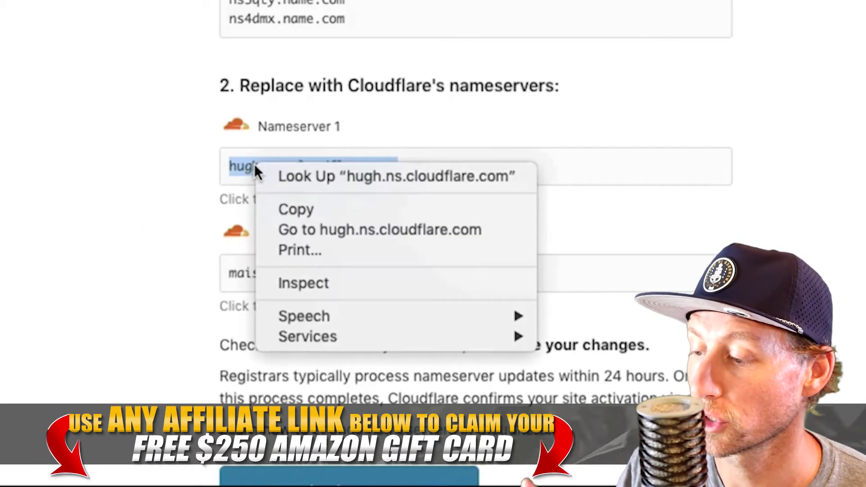
left_click(296, 207)
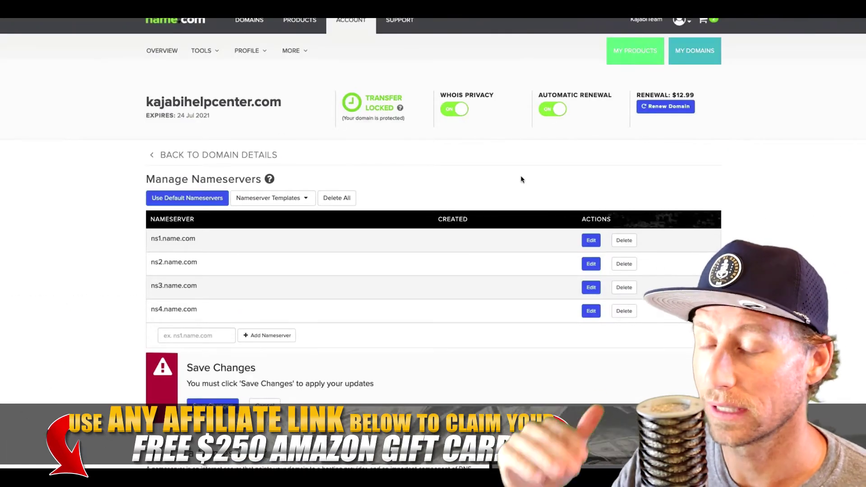
left_click(591, 242)
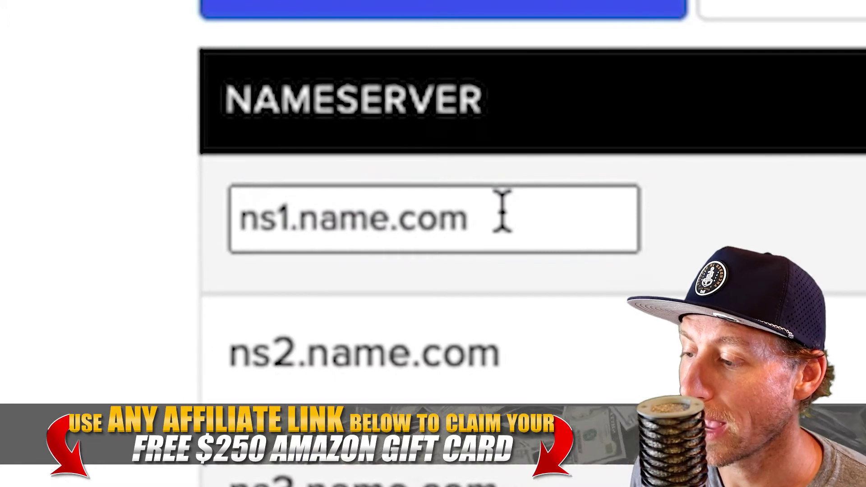
left_click_drag(503, 211, 235, 216)
right_click(318, 221)
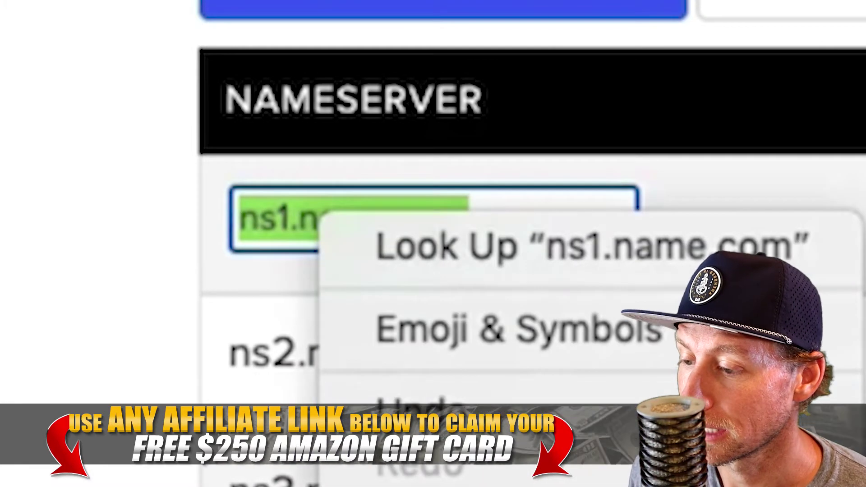
key("super+v")
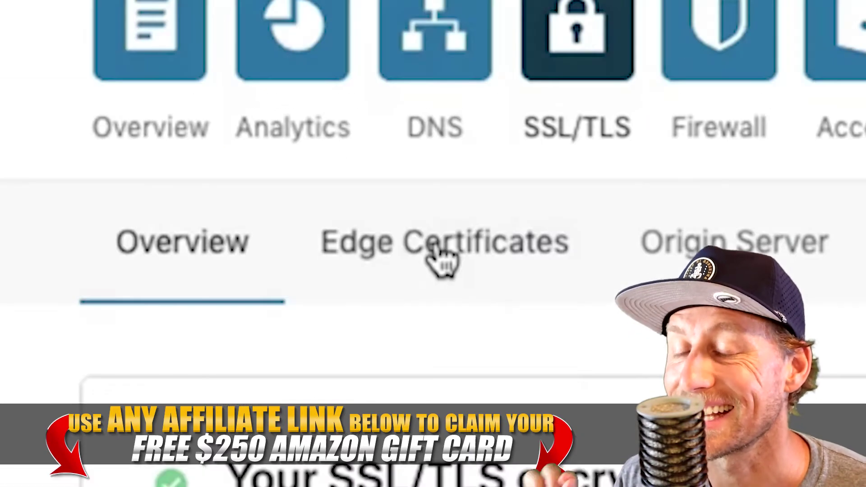
Step: Open the edge certificate settings of kajabihelpcenter.com in Cloudflare and switch Always Use HTTPS on
left_click(441, 264)
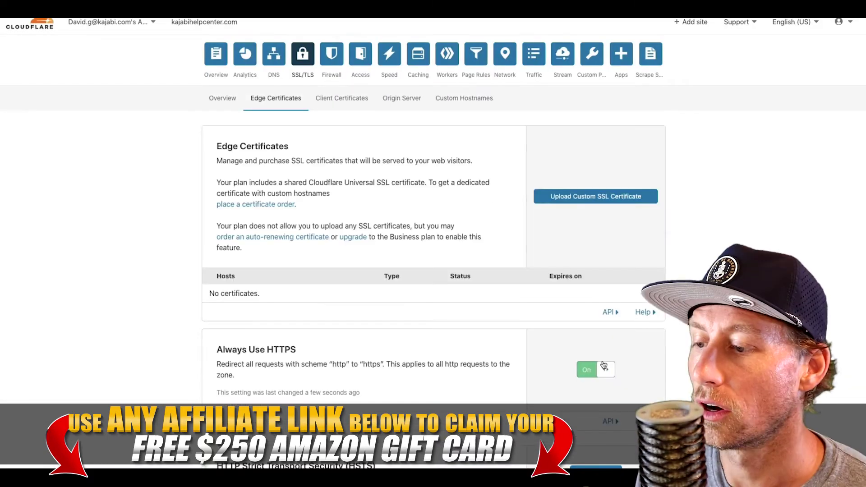
left_click(604, 368)
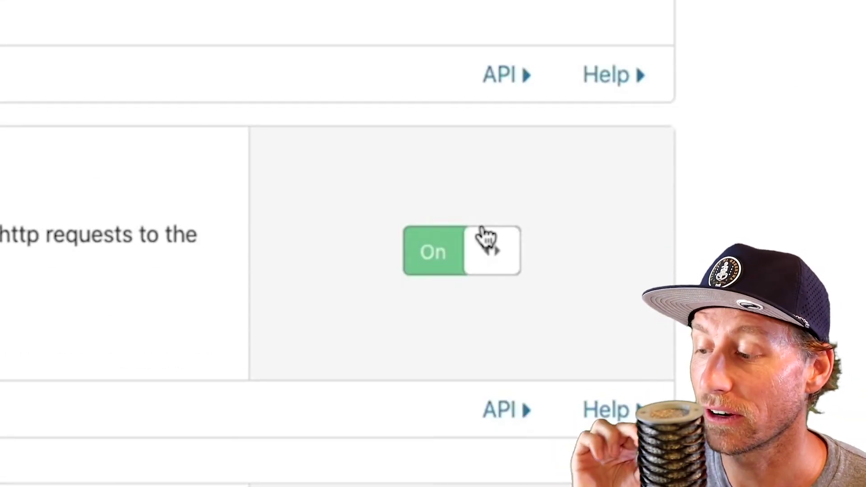
left_click(486, 237)
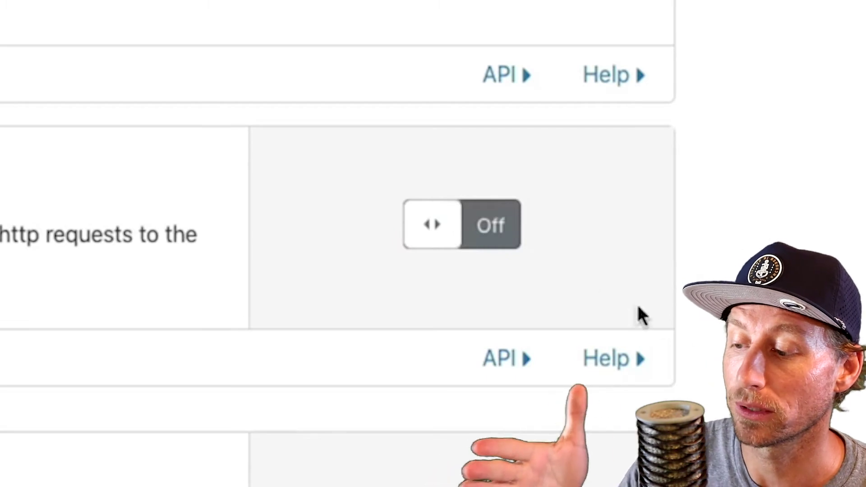
left_click(484, 236)
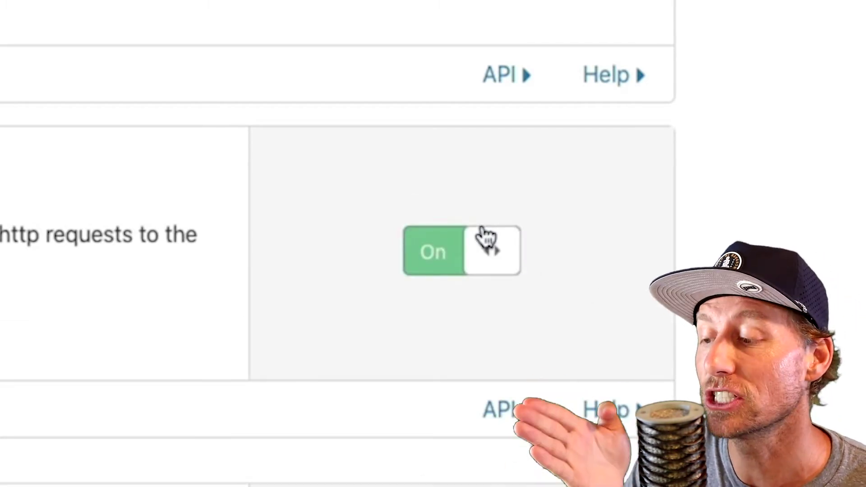
left_click(485, 236)
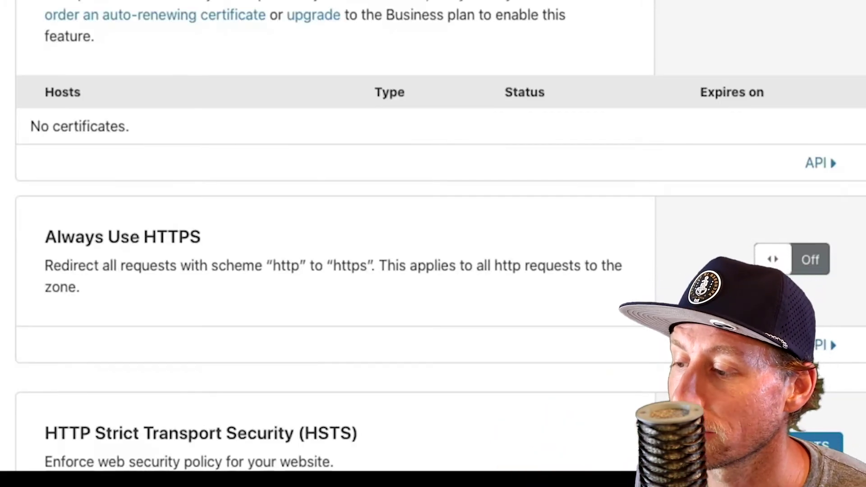
left_click(808, 266)
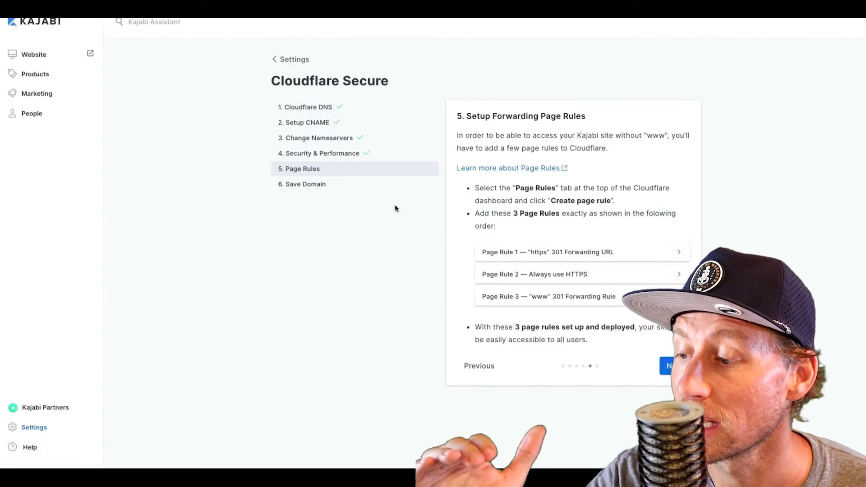
left_click(557, 250)
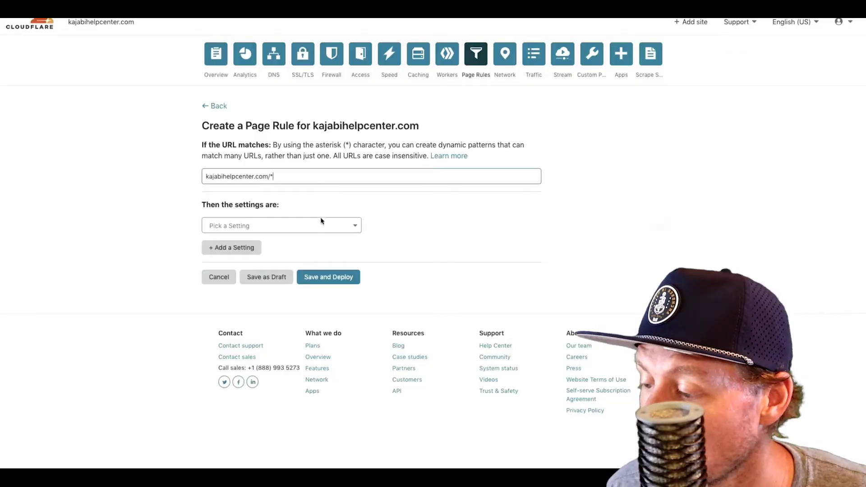
left_click(258, 163)
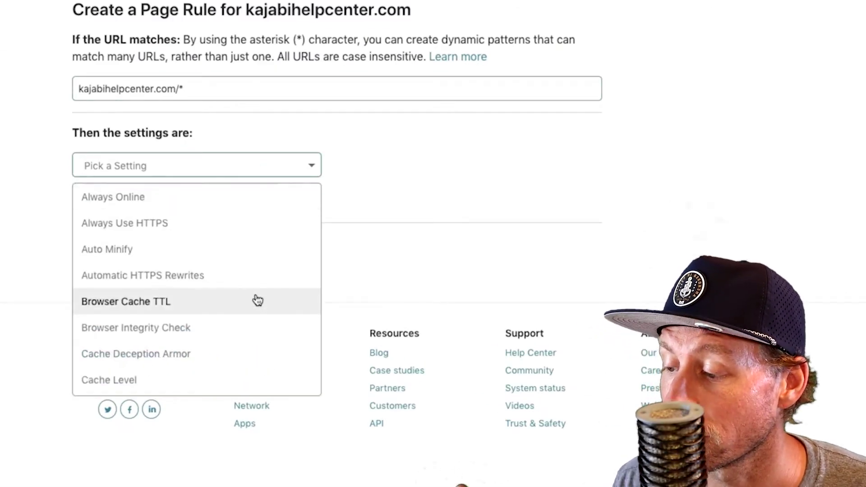
scroll(257, 300, "down", 5)
left_click(193, 341)
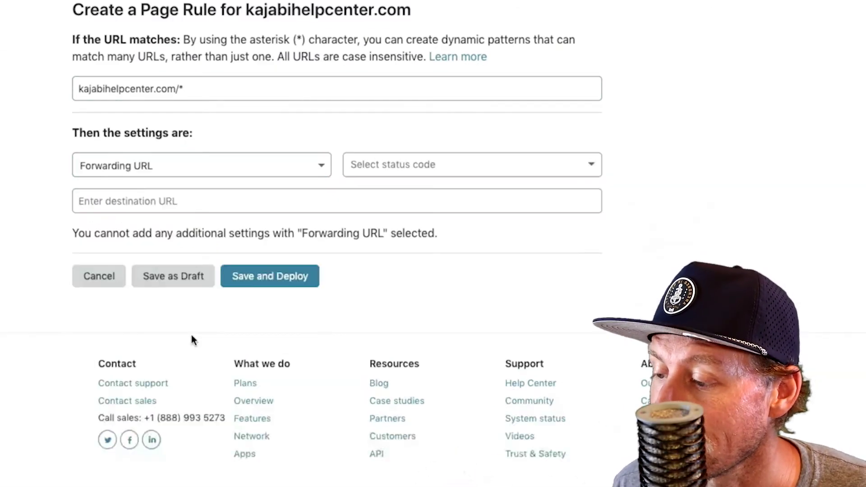
left_click(485, 164)
left_click(480, 194)
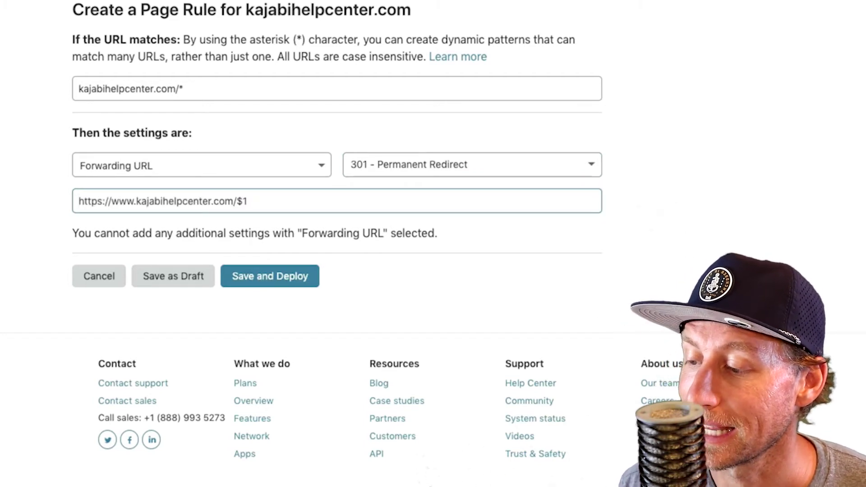
left_click(263, 279)
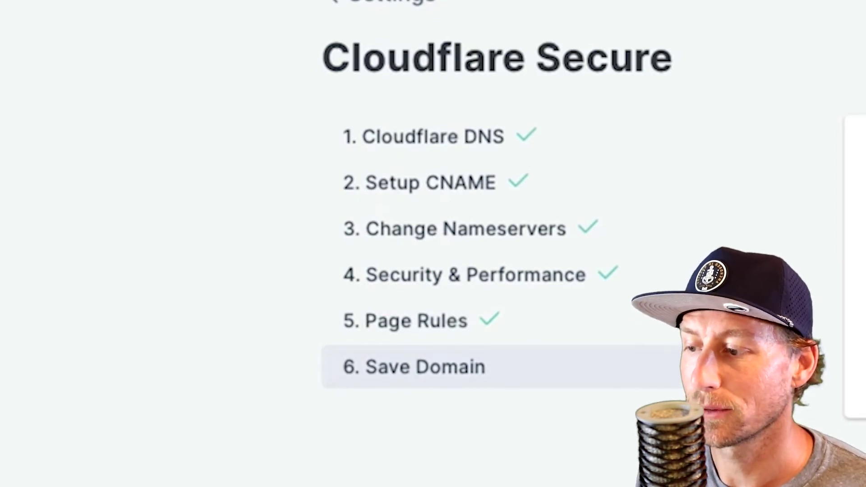
Step: Return to Kajabi's Cloudflare Secure guide and advance past the Page Rules stage
left_click(493, 332)
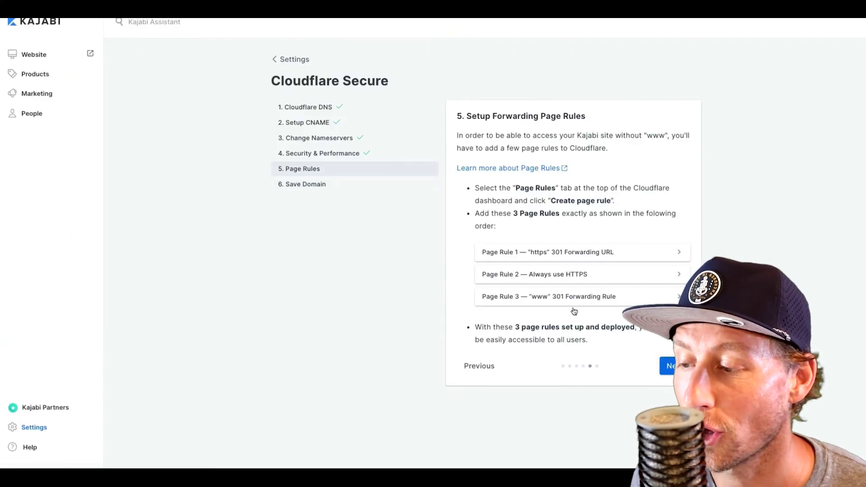
left_click(671, 367)
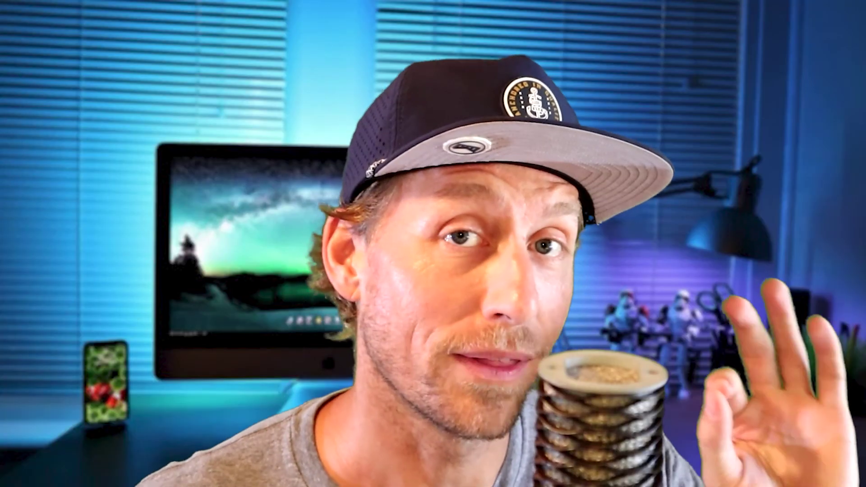